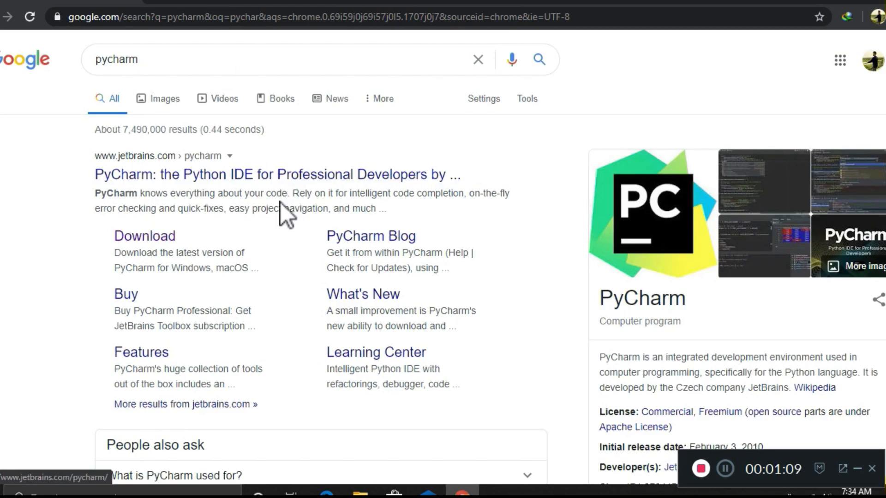
Download the free Community edition of PyCharm for Windows from the JetBrains site as pycharm-community-2020.1.1.exe
click(155, 237)
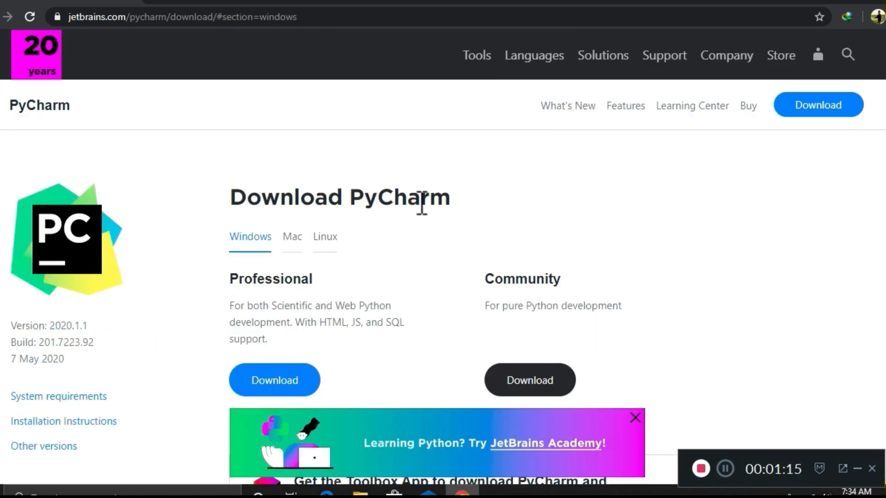
scroll(497, 249, down, 4)
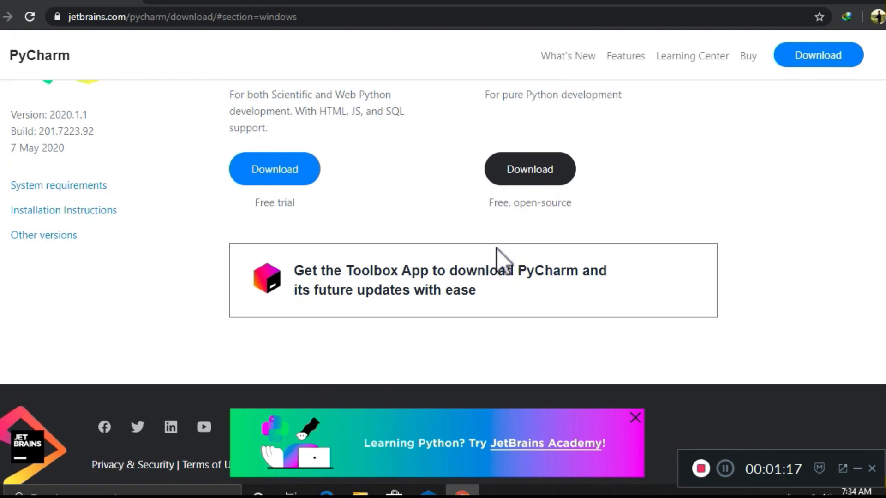
scroll(497, 249, up, 2)
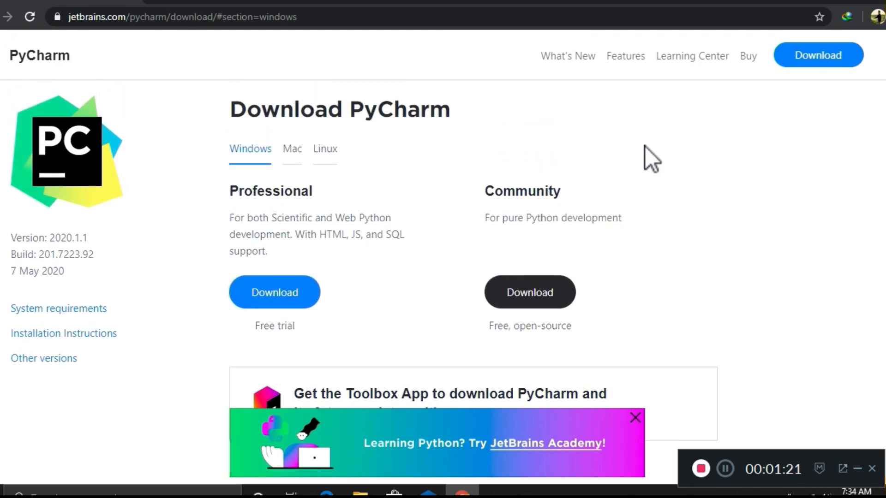
click(531, 303)
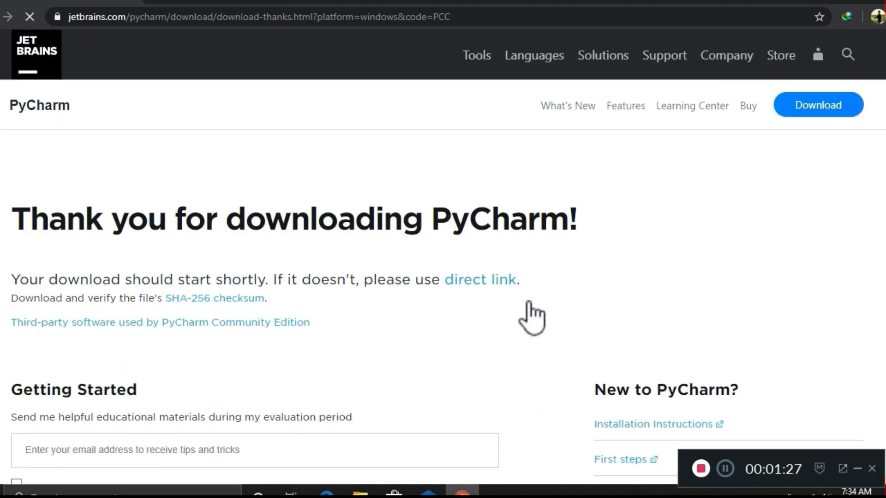
scroll(437, 350, down, 2)
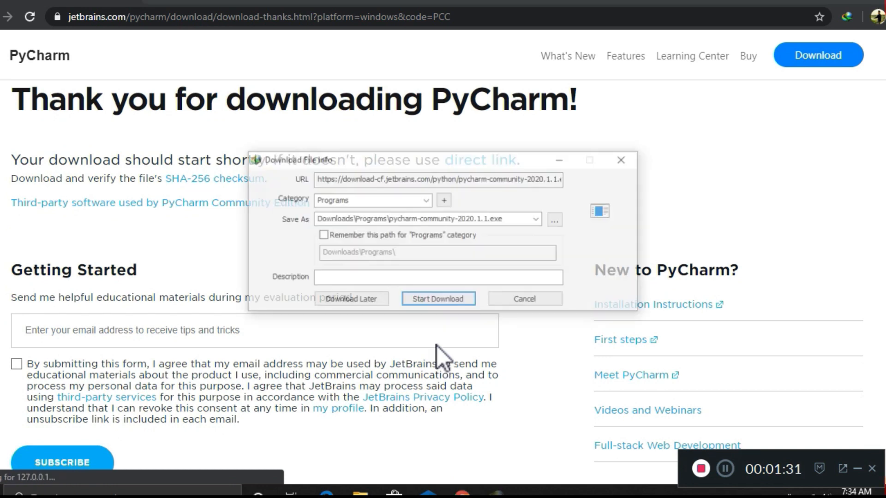
click(439, 299)
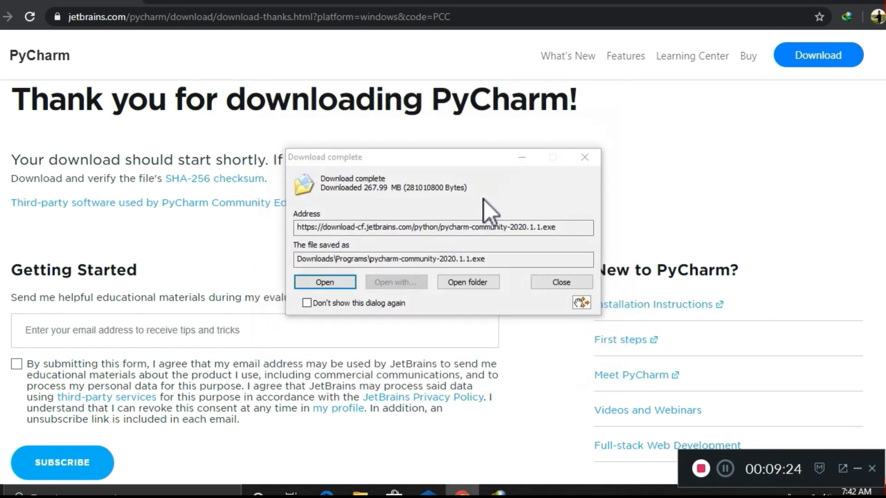
Run the pycharm-community-2020.1.1 installer from its download folder and accept the default install location
click(477, 288)
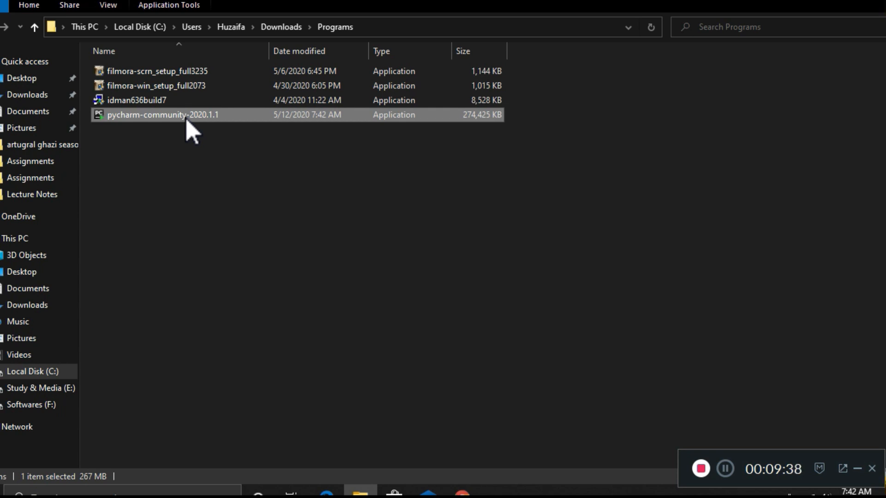
double_click(185, 119)
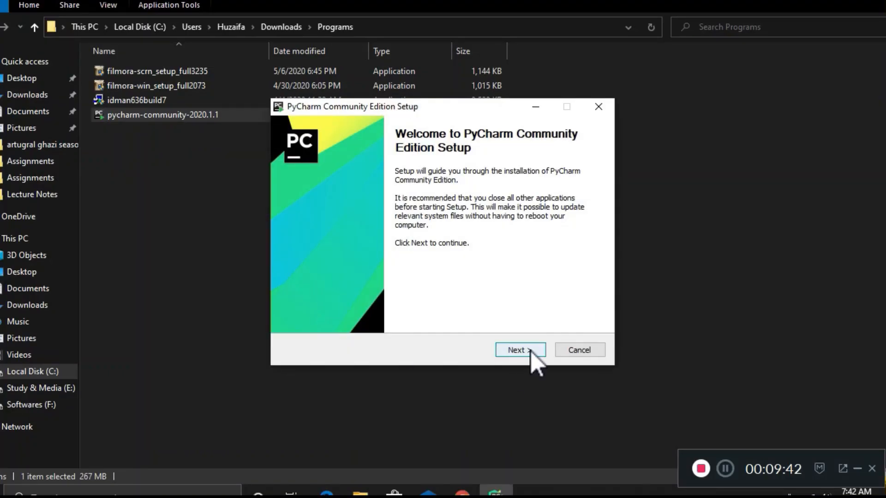
click(528, 352)
click(530, 351)
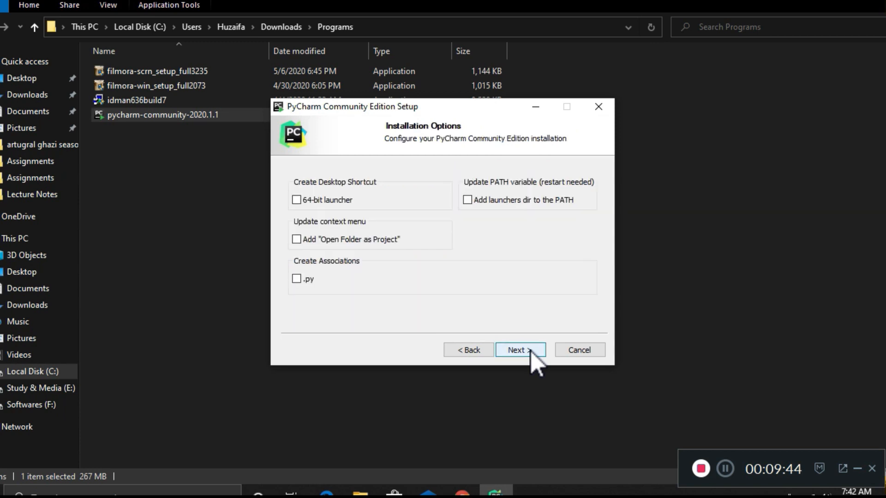
Enable the 64-bit desktop launcher, the "Open Folder as Project" context entry and the .py association as installation options
click(343, 199)
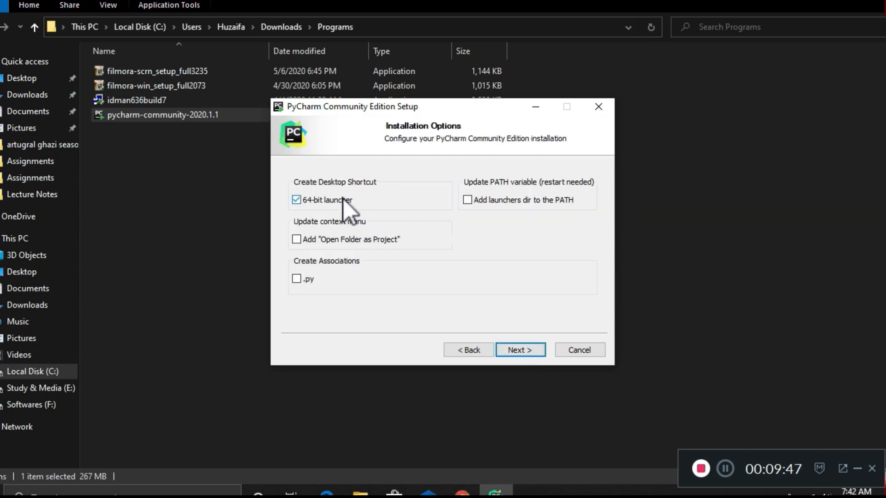
click(373, 242)
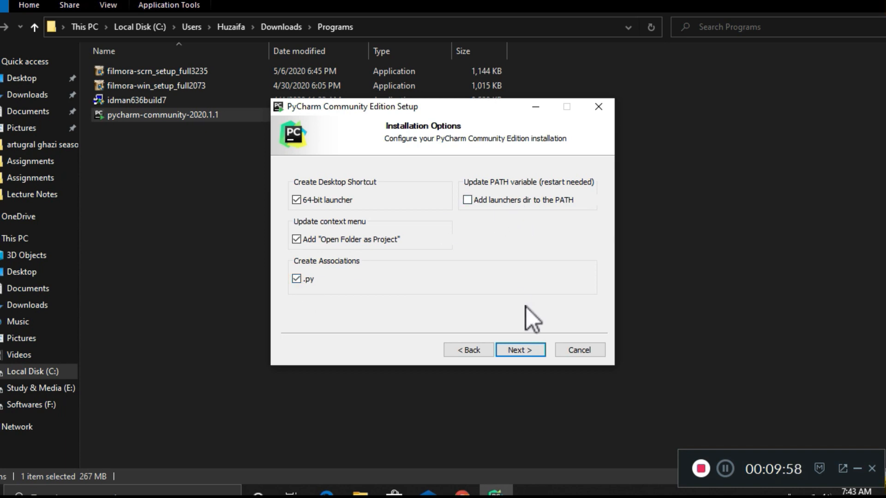
click(520, 350)
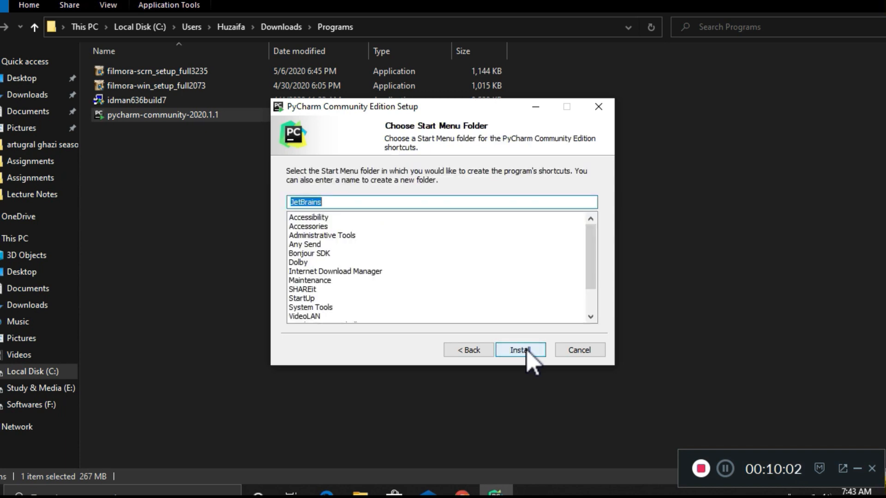
Install PyCharm with the JetBrains Start Menu folder and finish setup with Run PyCharm Community Edition enabled
click(519, 350)
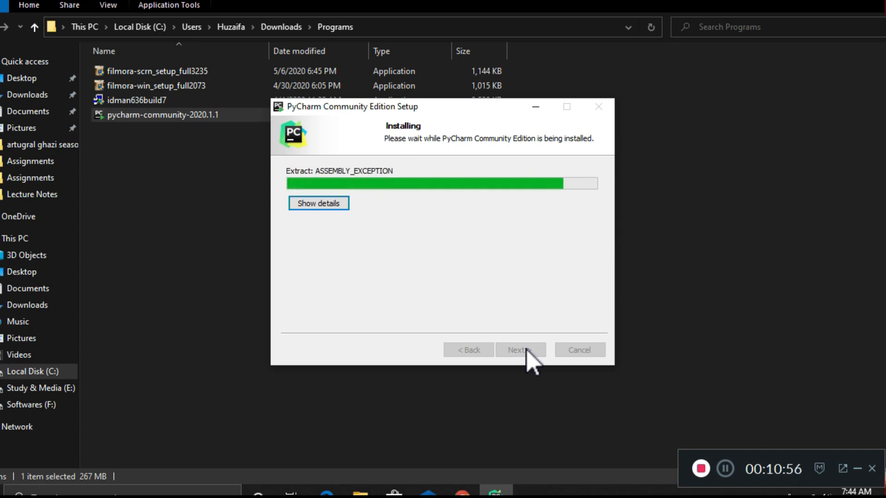
click(521, 349)
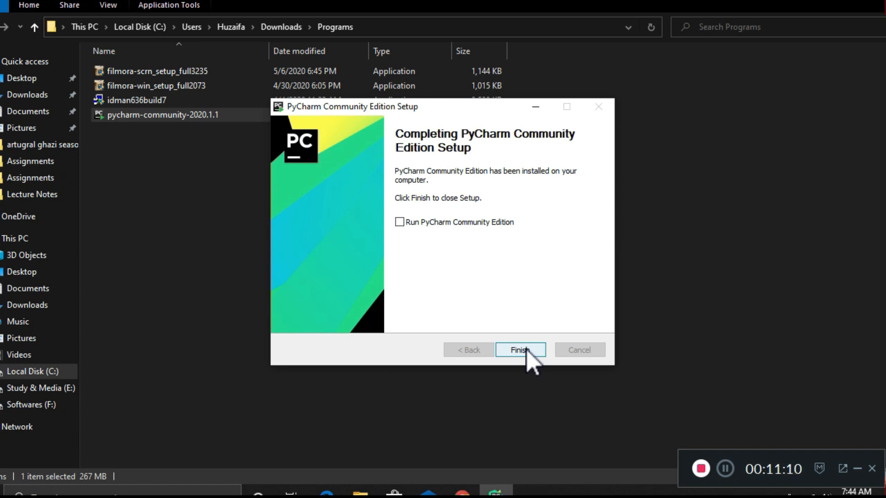
click(406, 226)
click(520, 350)
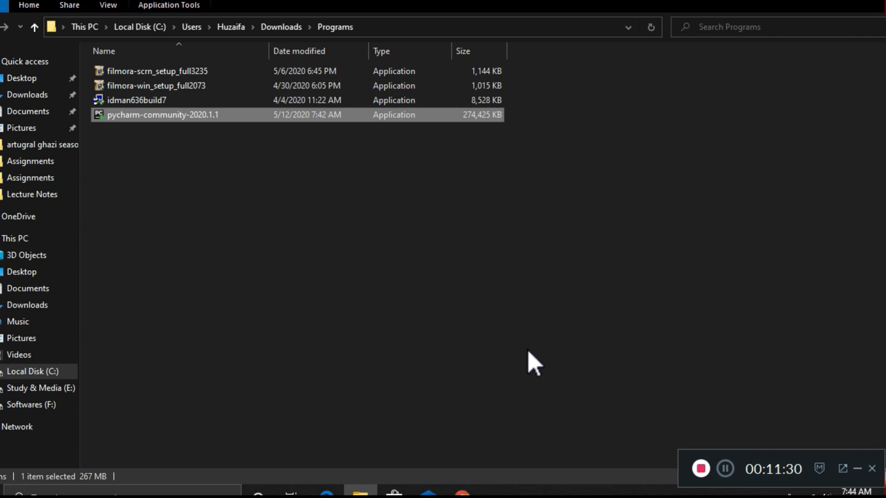
Accept the JetBrains Privacy Policy terms and agree to send anonymous statistics
key(Return)
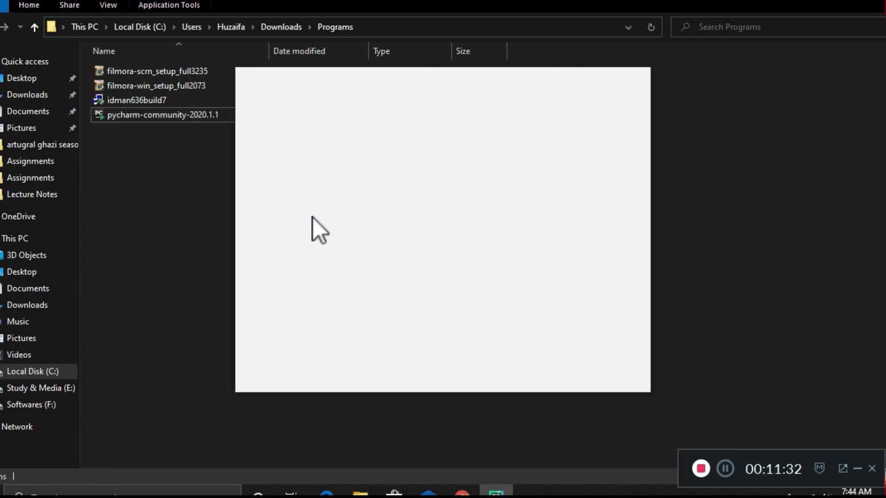
right_click(210, 183)
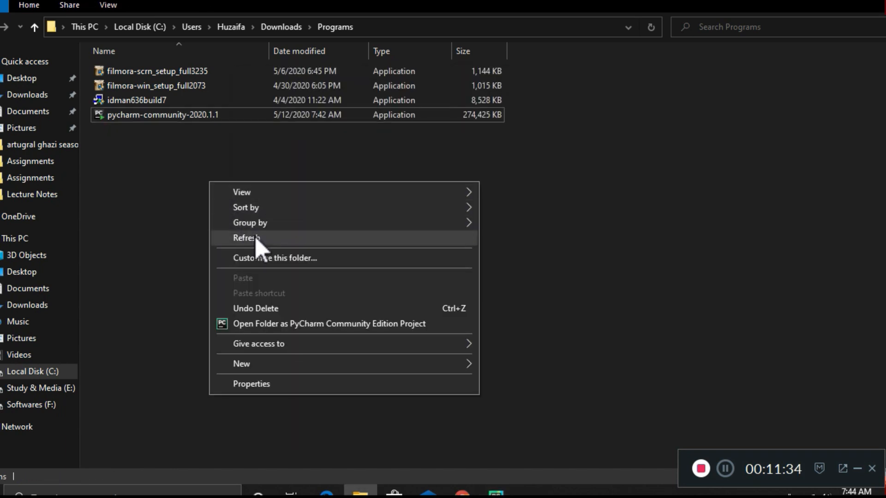
click(247, 238)
click(496, 492)
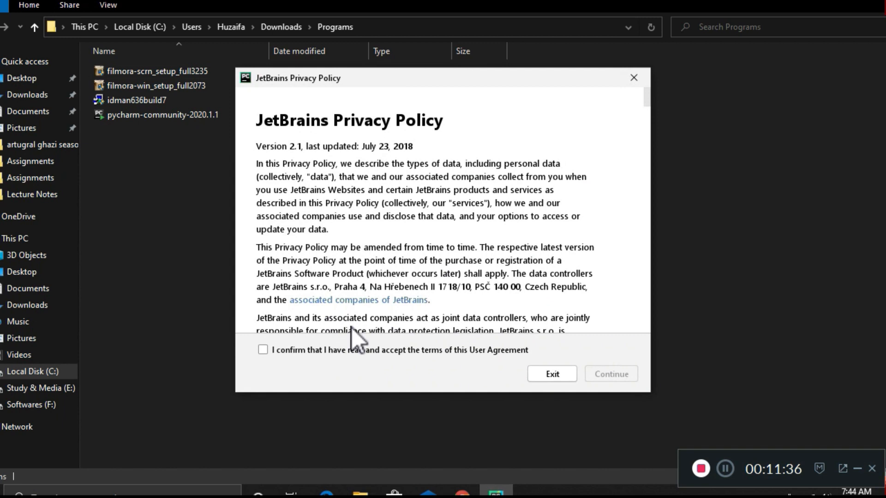
click(428, 351)
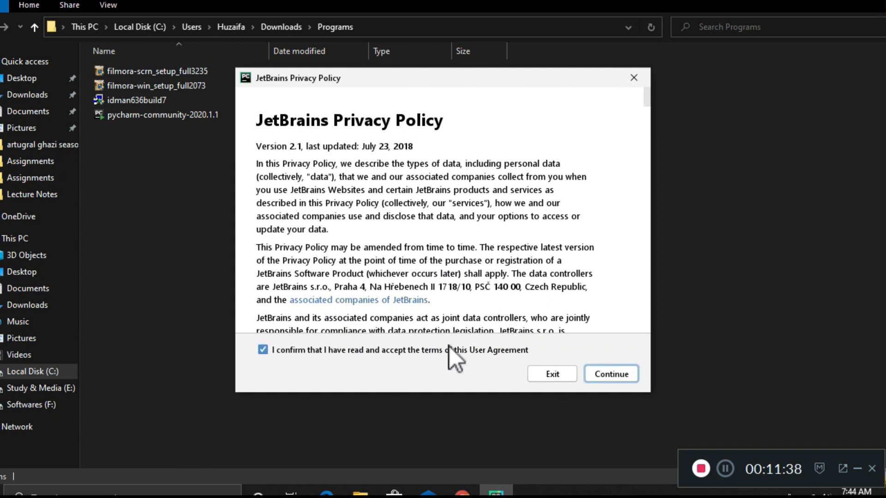
click(596, 376)
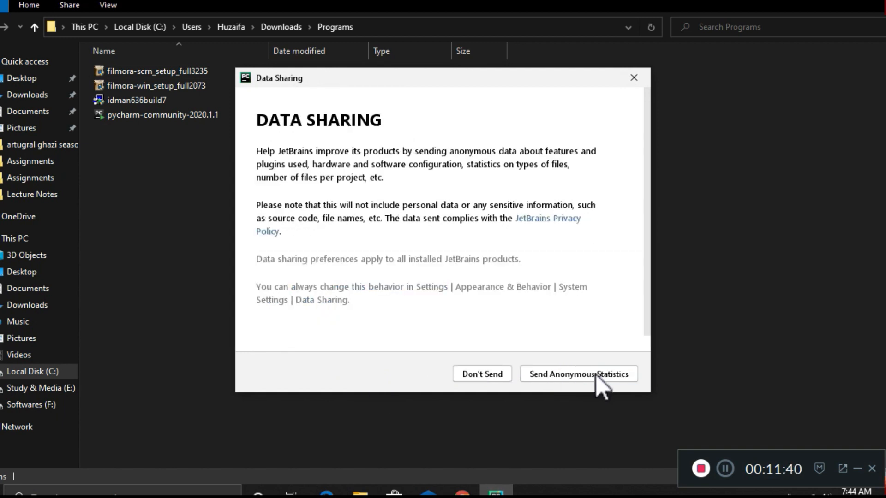
click(559, 377)
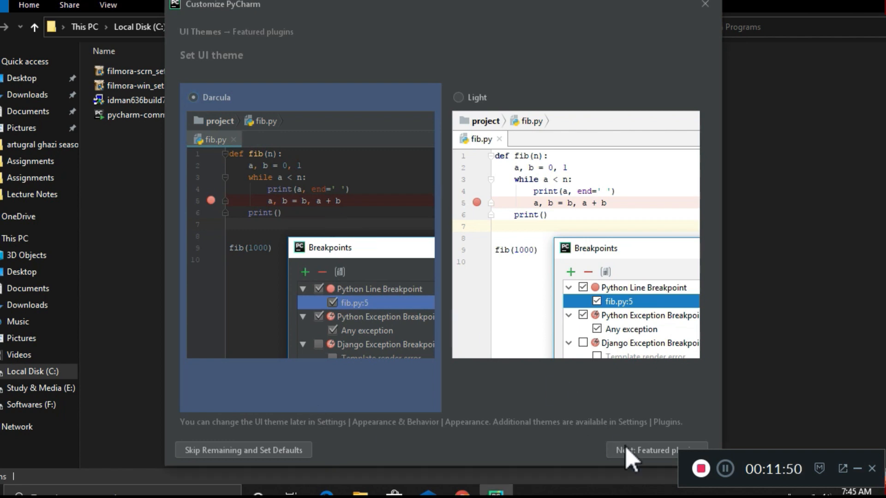
Keep the Darcula theme, install the IdeaVim, R and AWS Toolkit plugins, and start using PyCharm
click(653, 455)
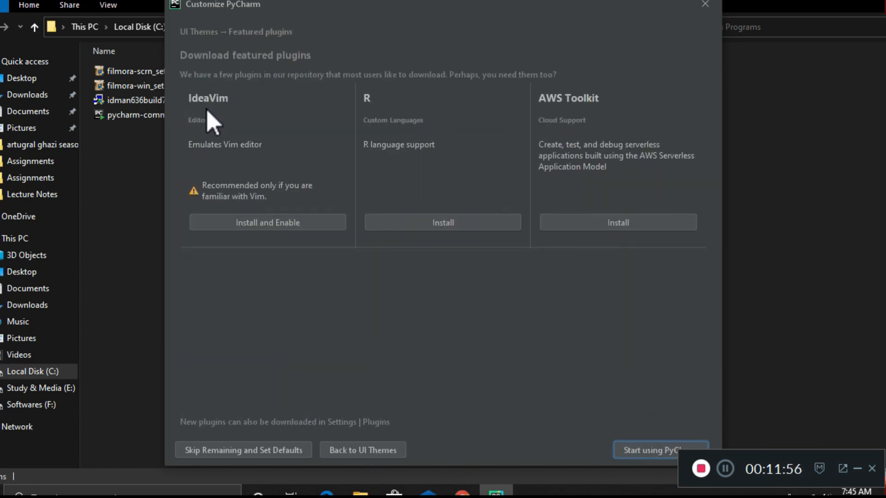
click(285, 223)
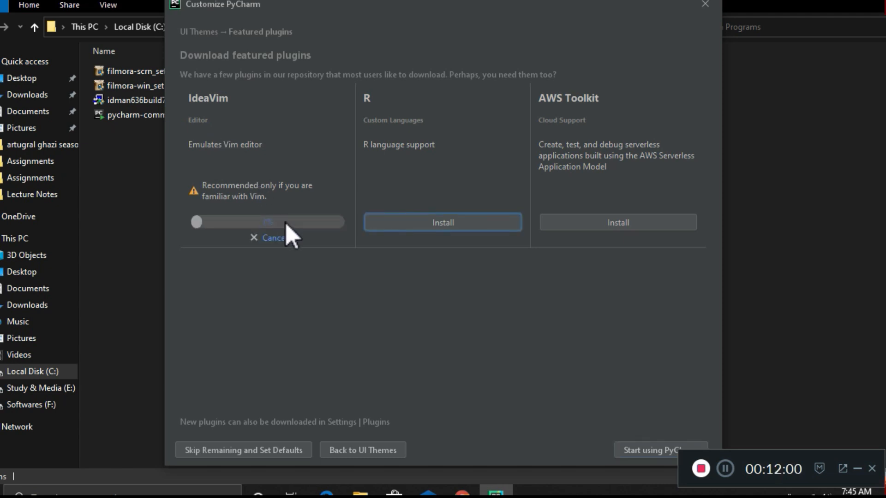
click(408, 224)
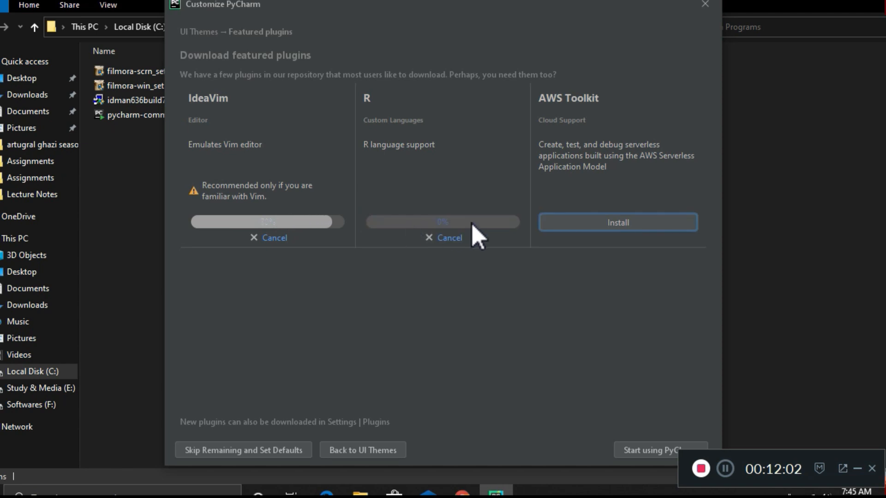
click(562, 222)
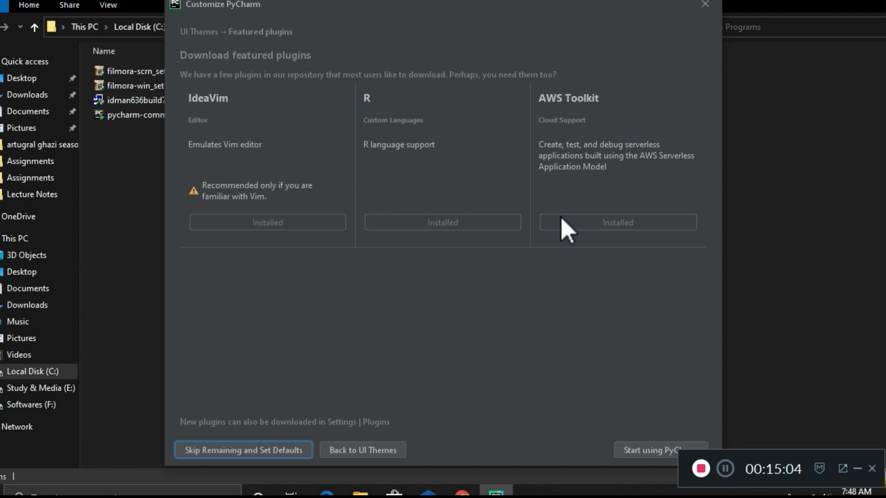
click(644, 454)
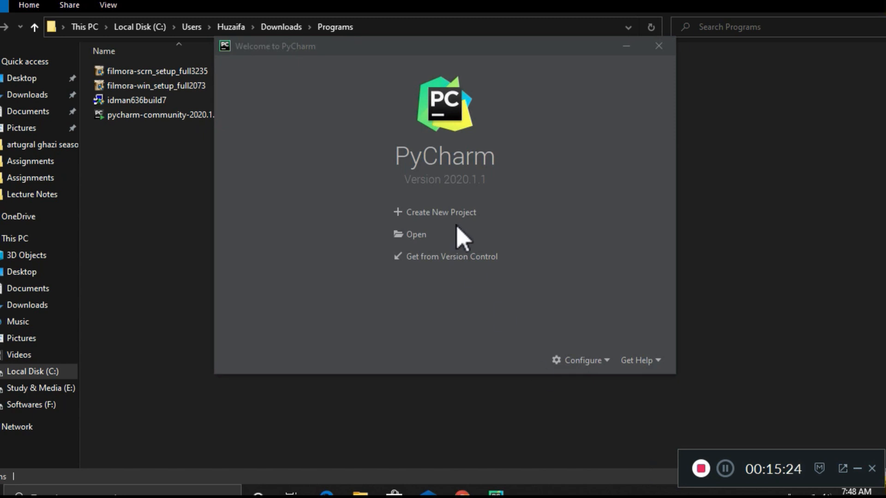
Create a Pure Python project named Hello_Python in the PycharmProjects folder with a new Virtualenv based on Python 3.7
click(443, 213)
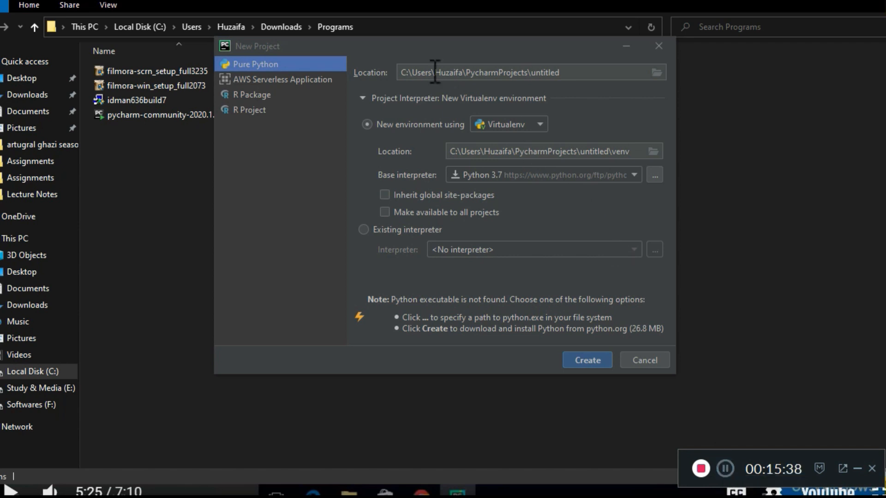
click(590, 74)
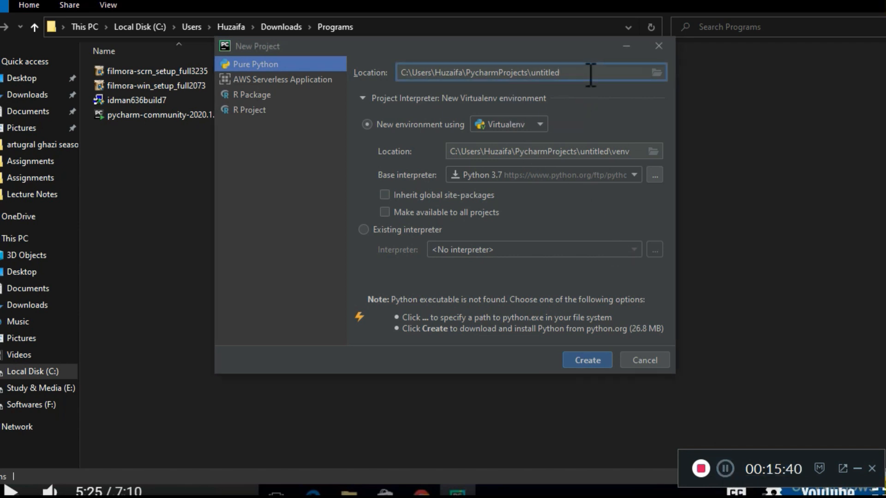
key(BackSpace)
key(BackSpace)
key(BackSpace)
key(BackSpace)
key(BackSpace)
key(BackSpace)
key(BackSpace)
key(BackSpace)
text(H)
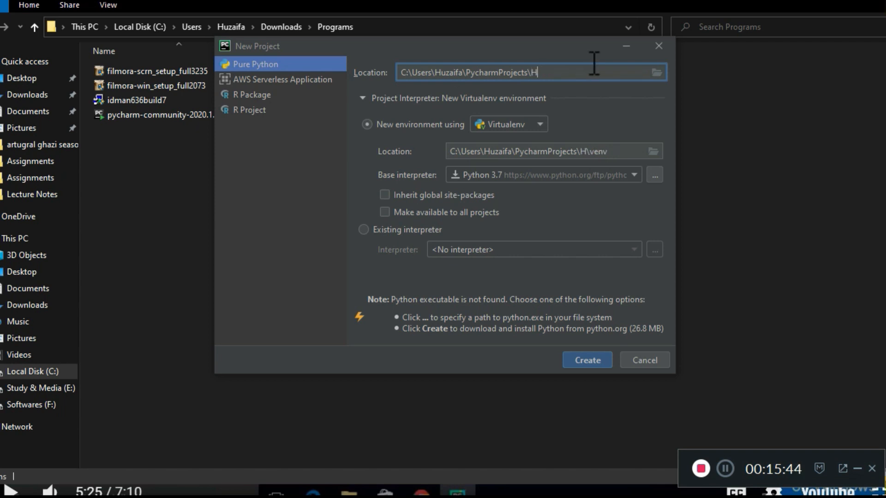
text(ello_Python)
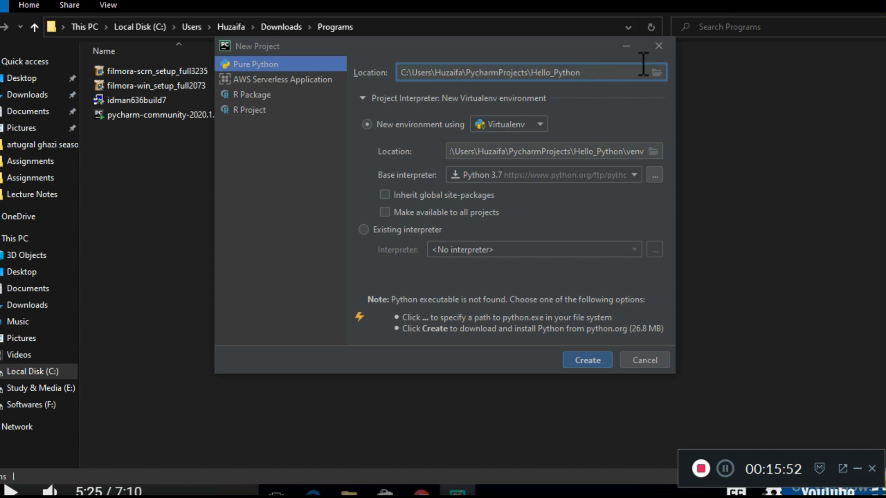
click(589, 362)
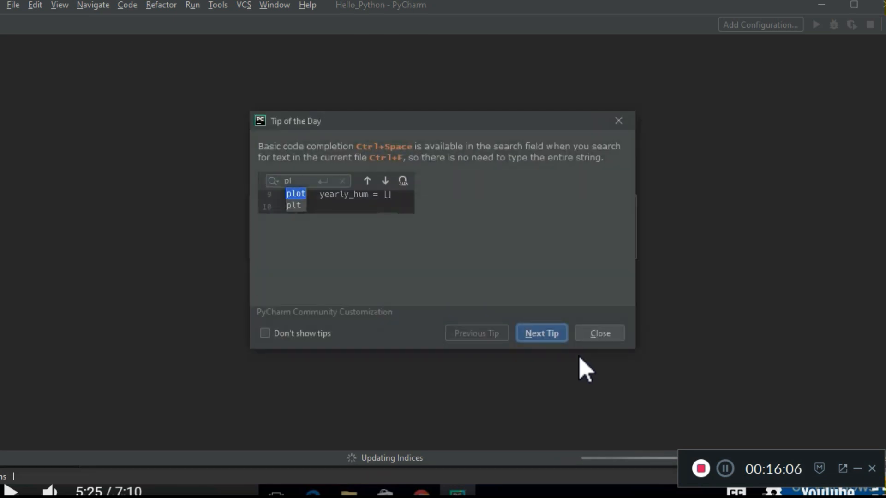
Dismiss the Tip of the Day and bring up the Windows approval request for installing Python 3.7
click(531, 338)
click(598, 333)
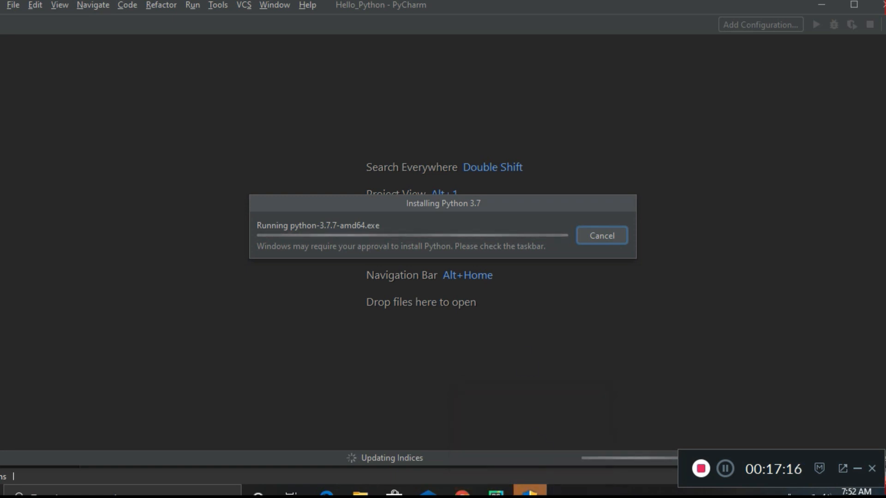
click(528, 492)
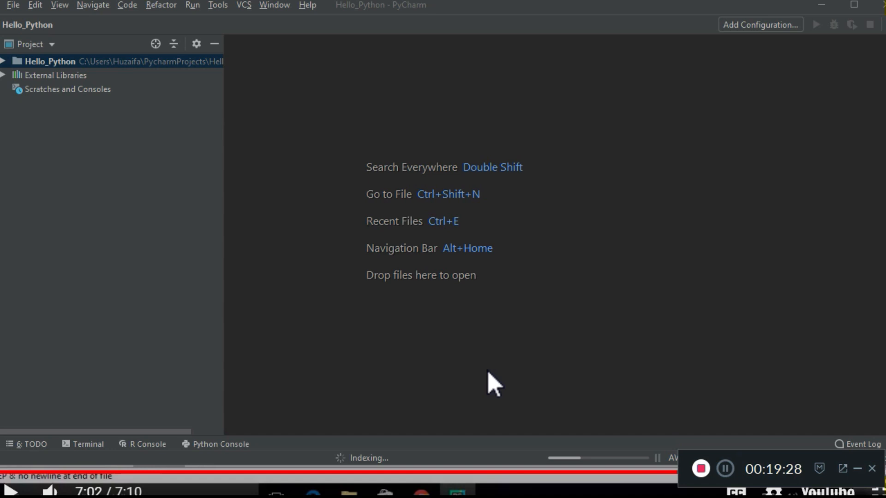
Create a new Python file named Hello Python in the Hello_Python project folder
right_click(112, 65)
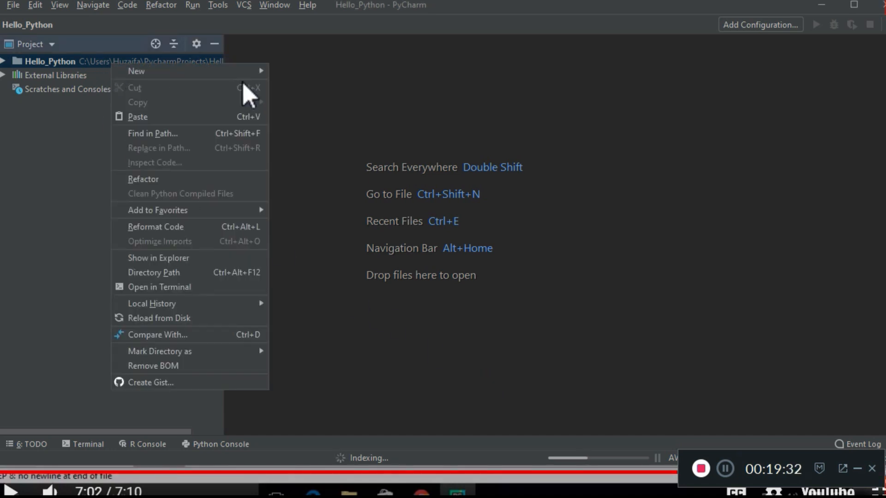
mouse_move(250, 73)
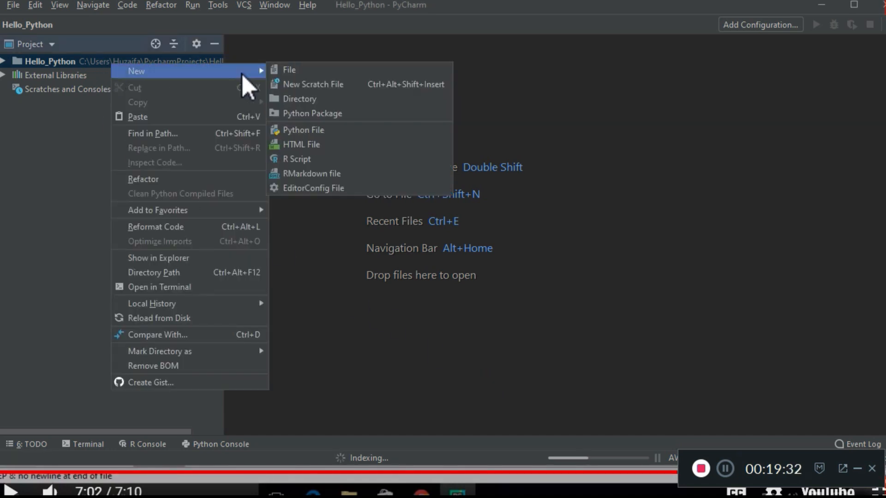
click(307, 132)
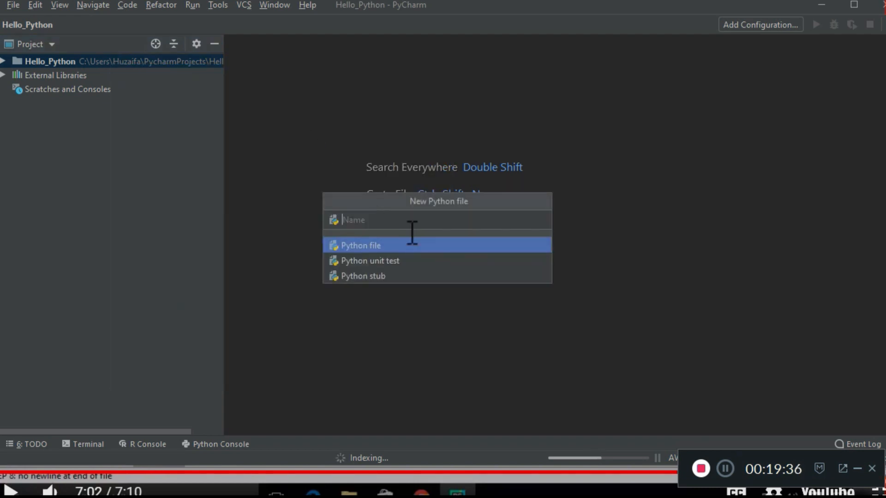
text(Hello Python)
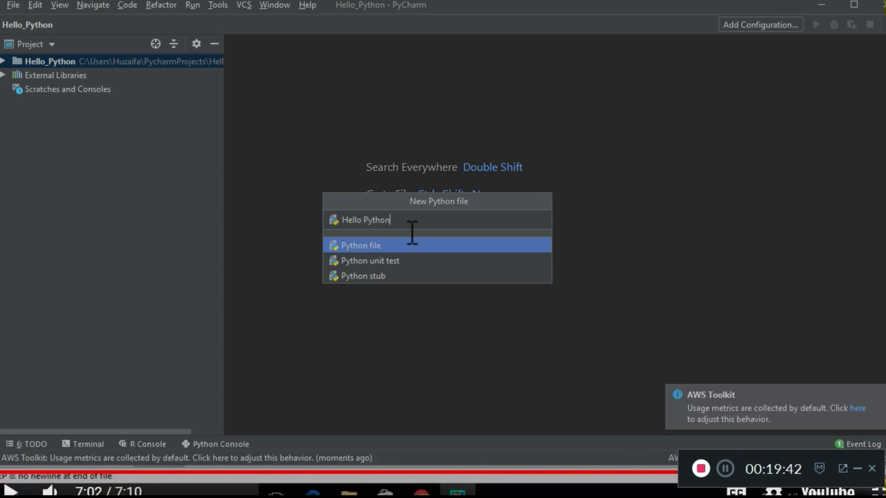
key(Return)
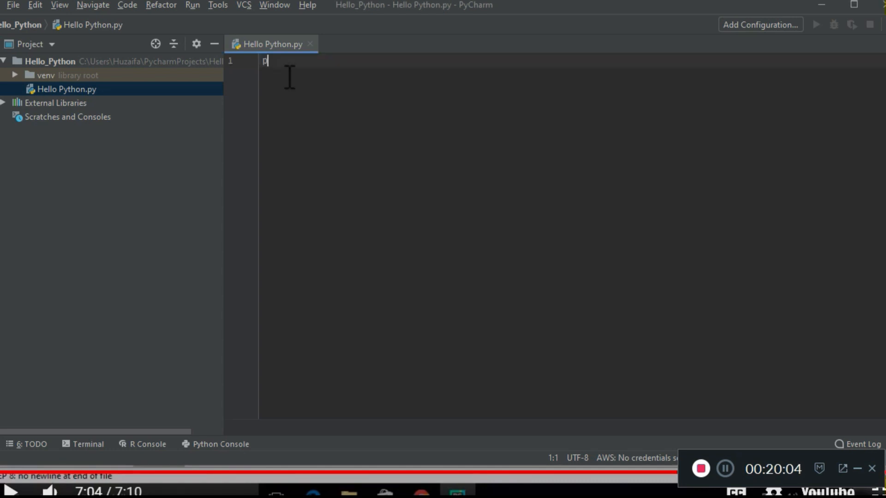
Write the statement print("Hello Python") on the first line of Hello Python.py
text(print)
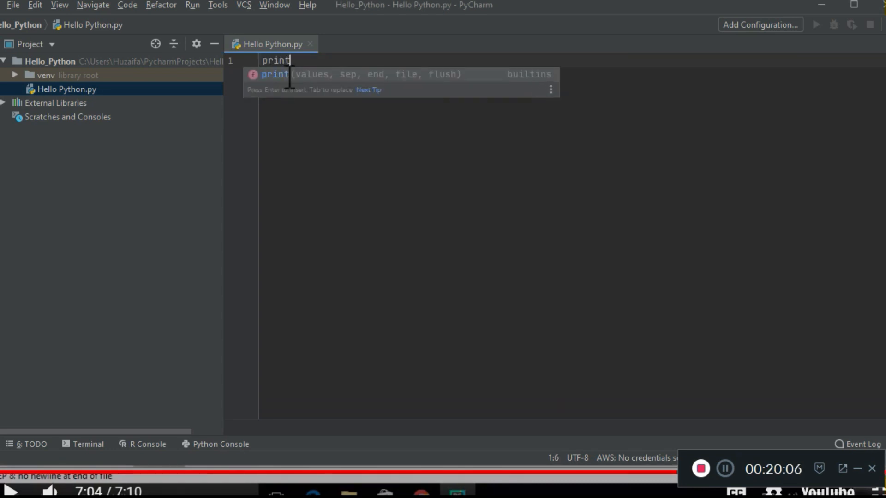
text(()
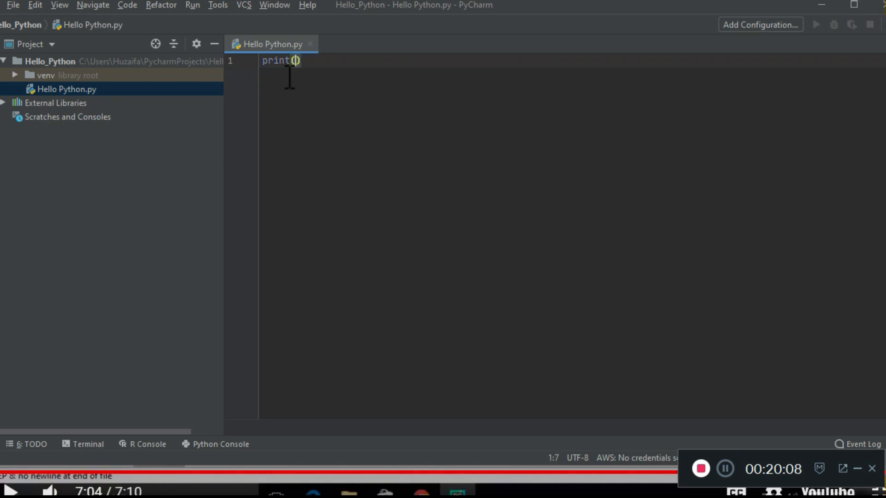
text(")
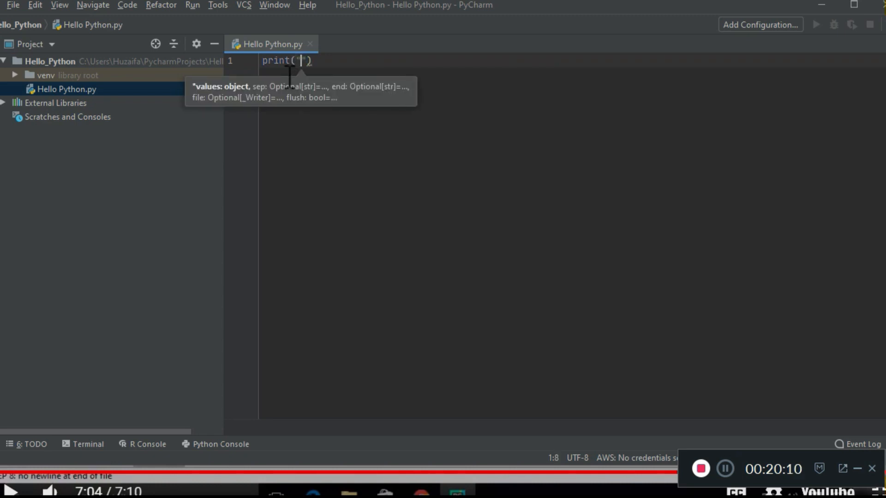
text(Hello P)
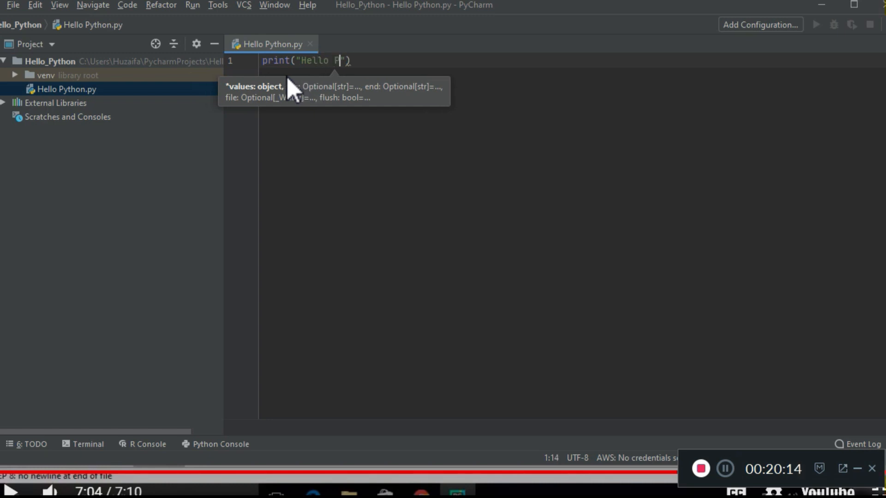
text(ytho)
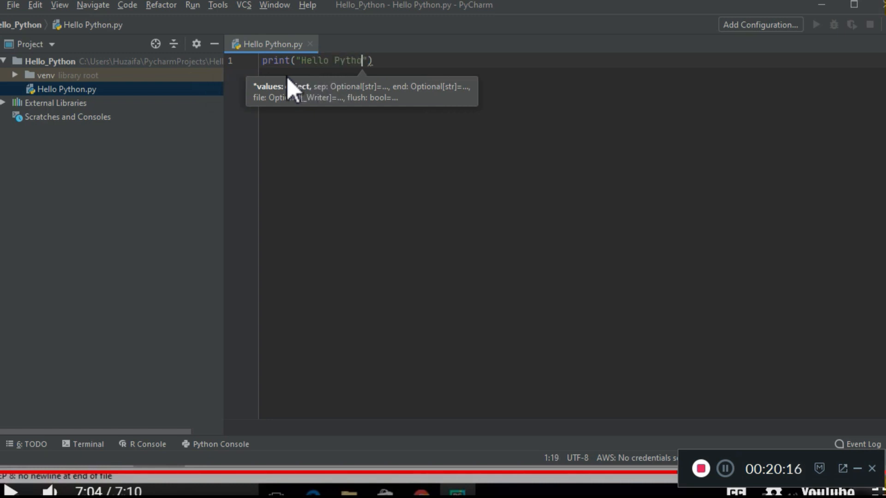
text(n)
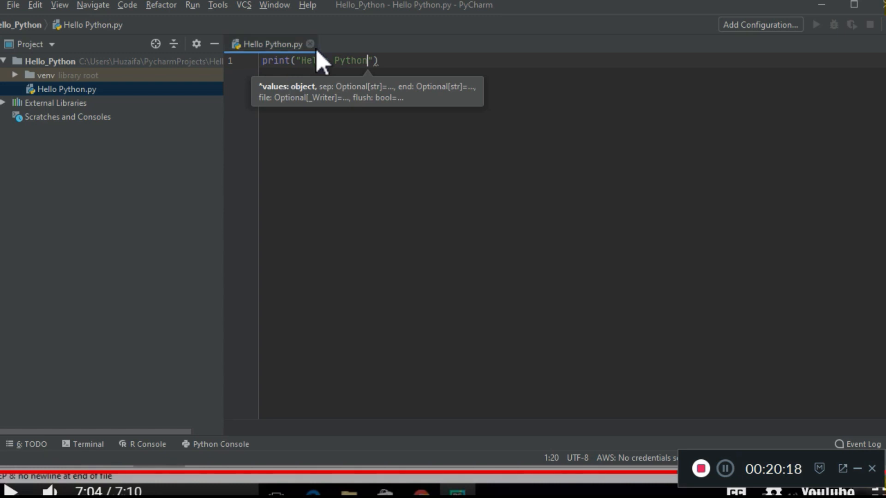
click(385, 60)
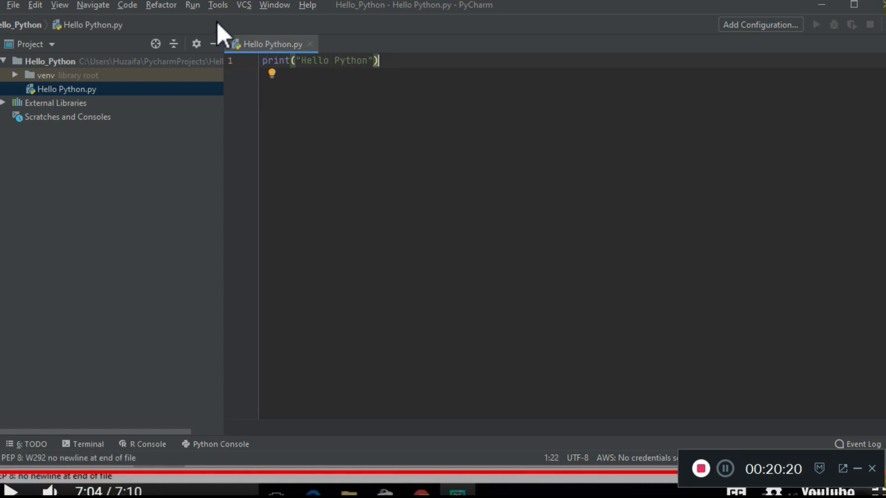
Run the Hello Python script by choosing it as the configuration to run
click(200, 7)
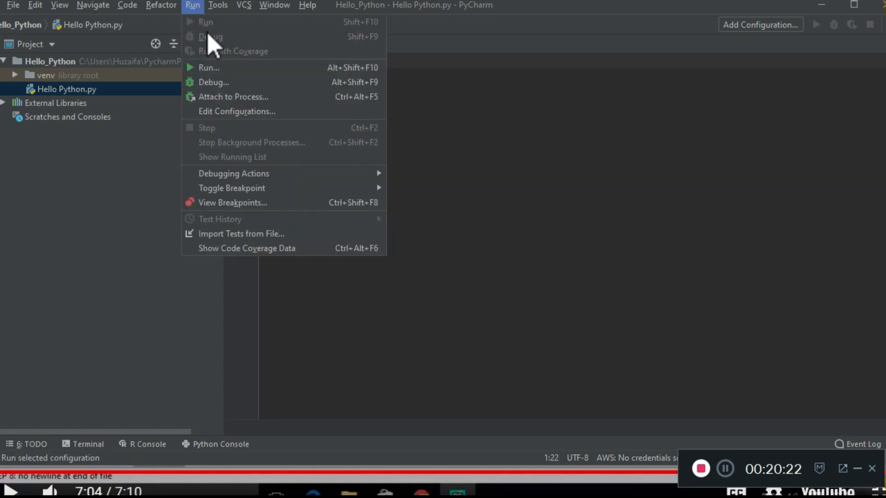
key(Escape)
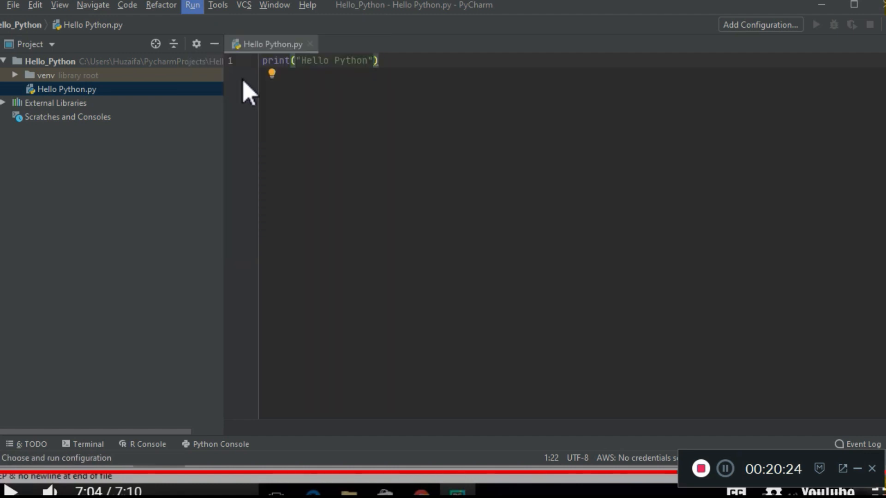
key(alt+shift+F10)
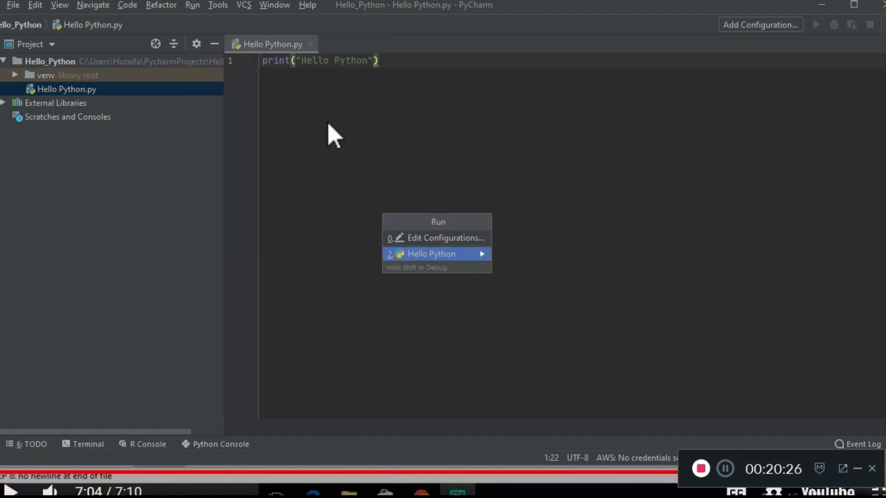
click(438, 255)
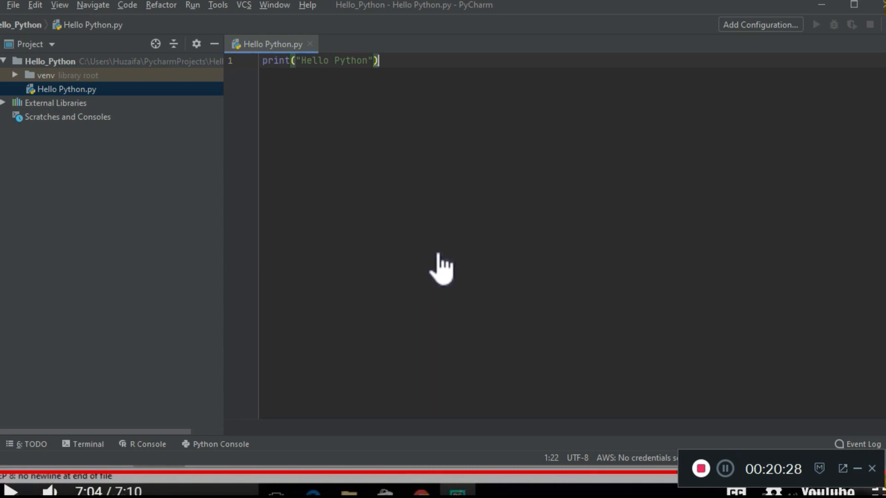